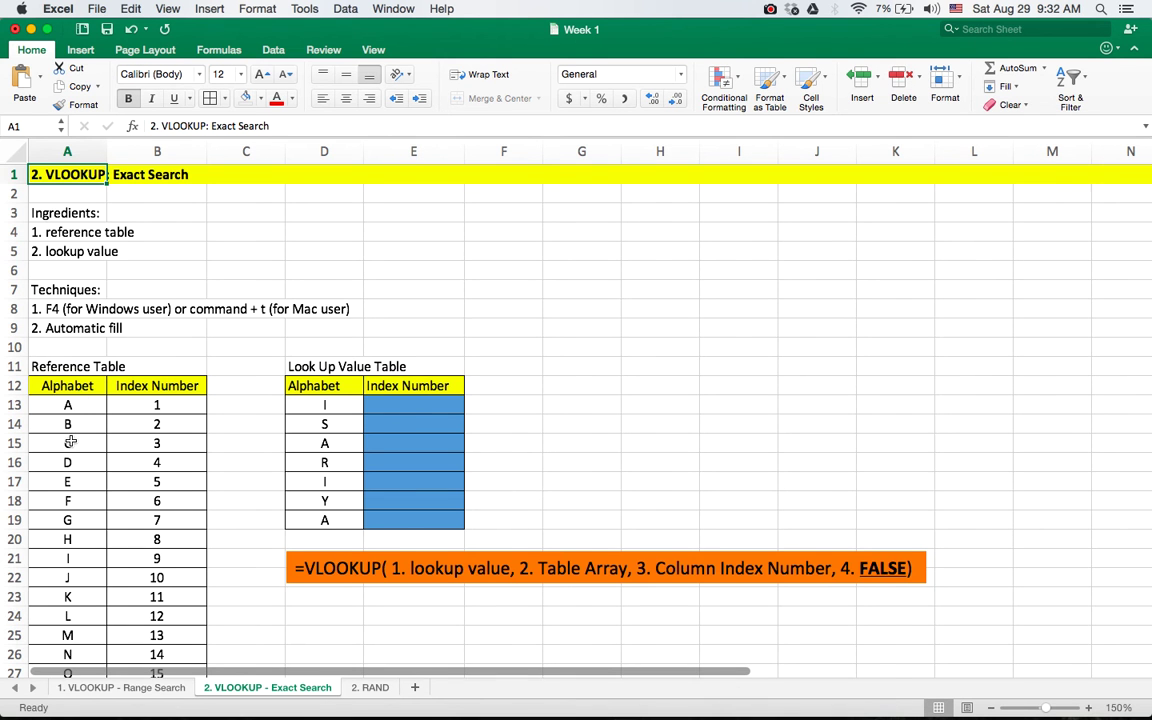
# - Examine the full reference table of letters A to Z and their index numbers
pyautogui.scroll(-5, 67, 392)
pyautogui.scroll(-2, 70, 441)
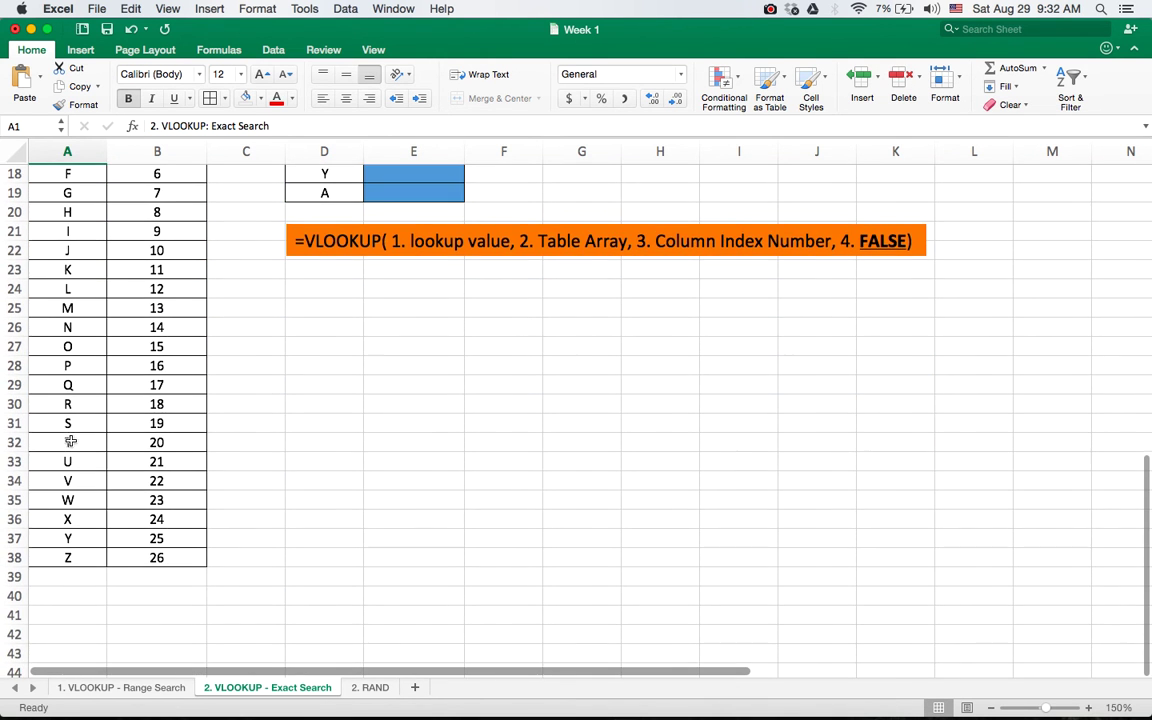
pyautogui.scroll(5, 84, 549)
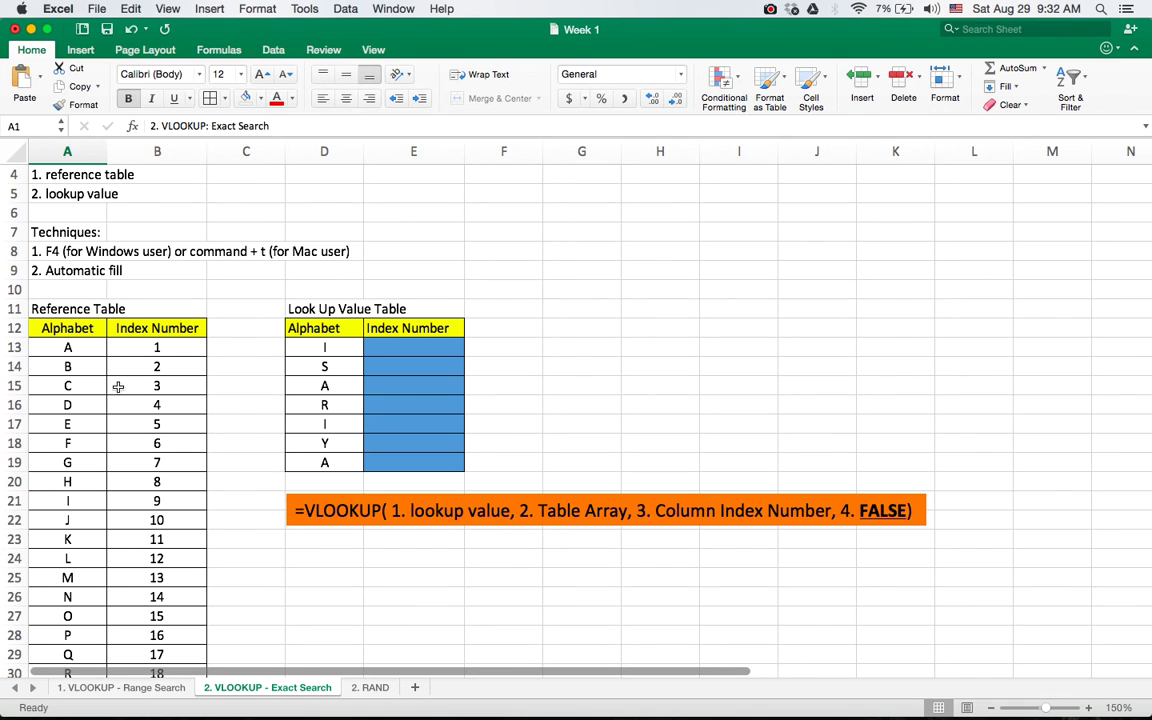
pyautogui.scroll(-8, 140, 540)
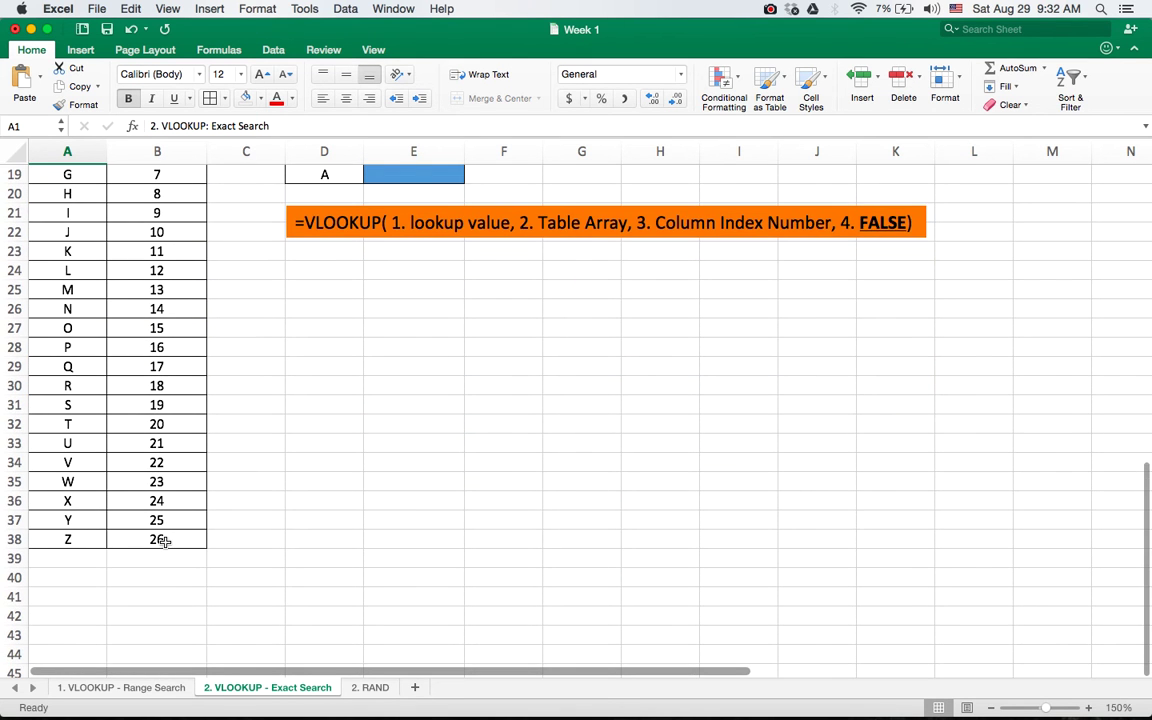
pyautogui.scroll(8, 157, 541)
pyautogui.scroll(2, 165, 543)
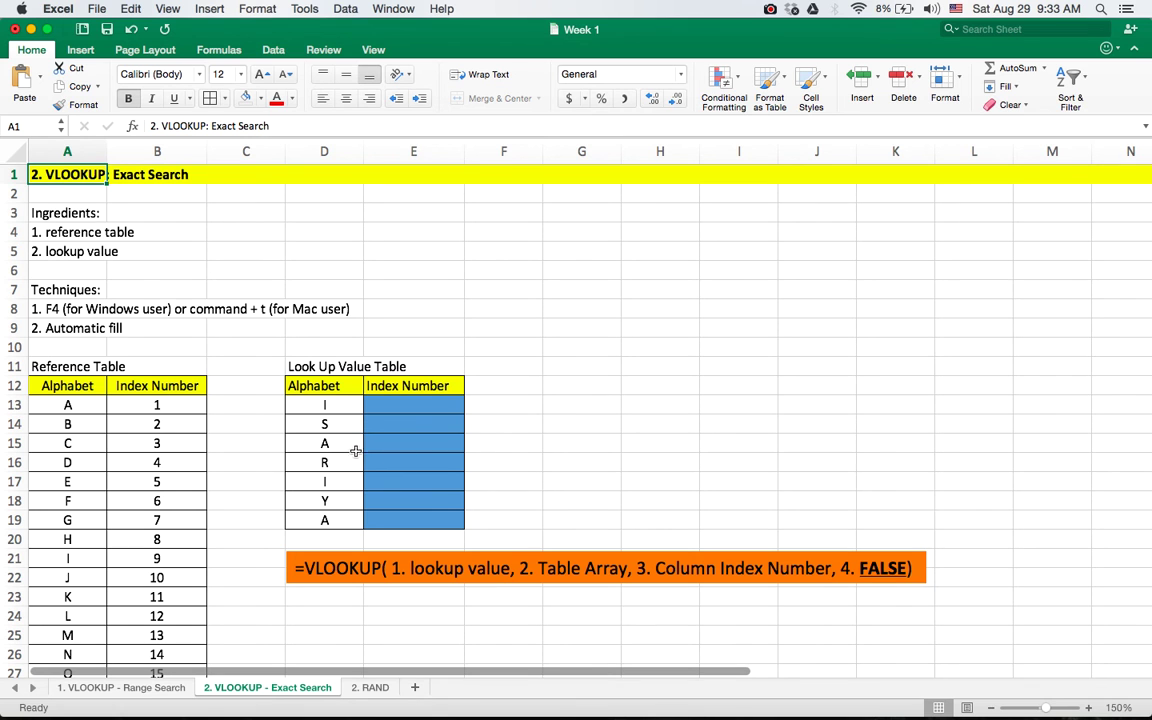
# - Remove the blue fill from the Index Number cells E13:E19 in the Look Up Value Table
pyautogui.click(390, 410)
pyautogui.moveTo(390, 420); pyautogui.dragTo(404, 517)
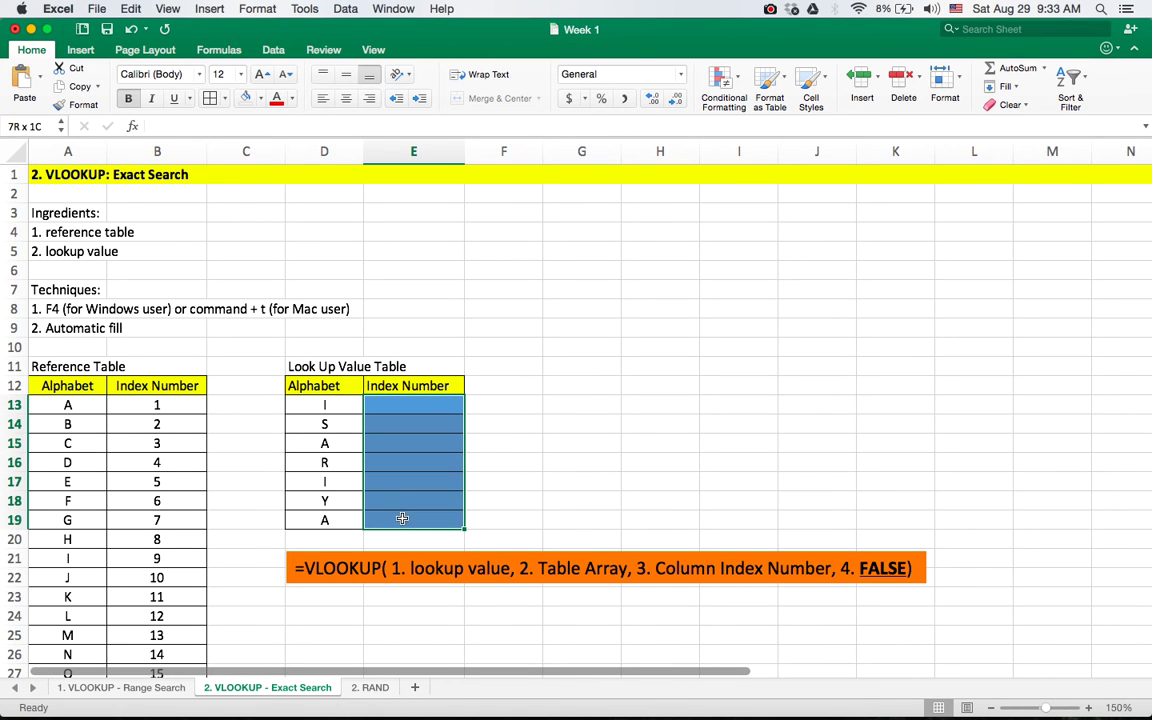
# - Enter the index numbers 9, 19, 1 and 18 by hand in cells E13 to E16
pyautogui.click(405, 406)
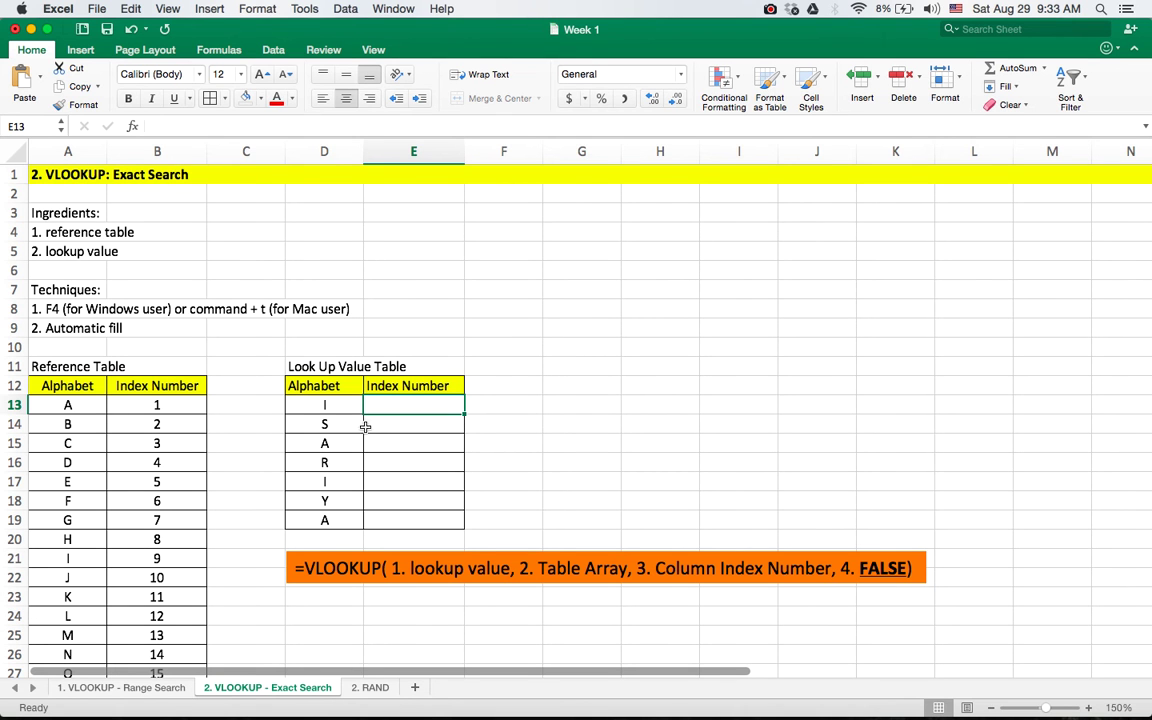
pyautogui.write('9')
pyautogui.press('Return')
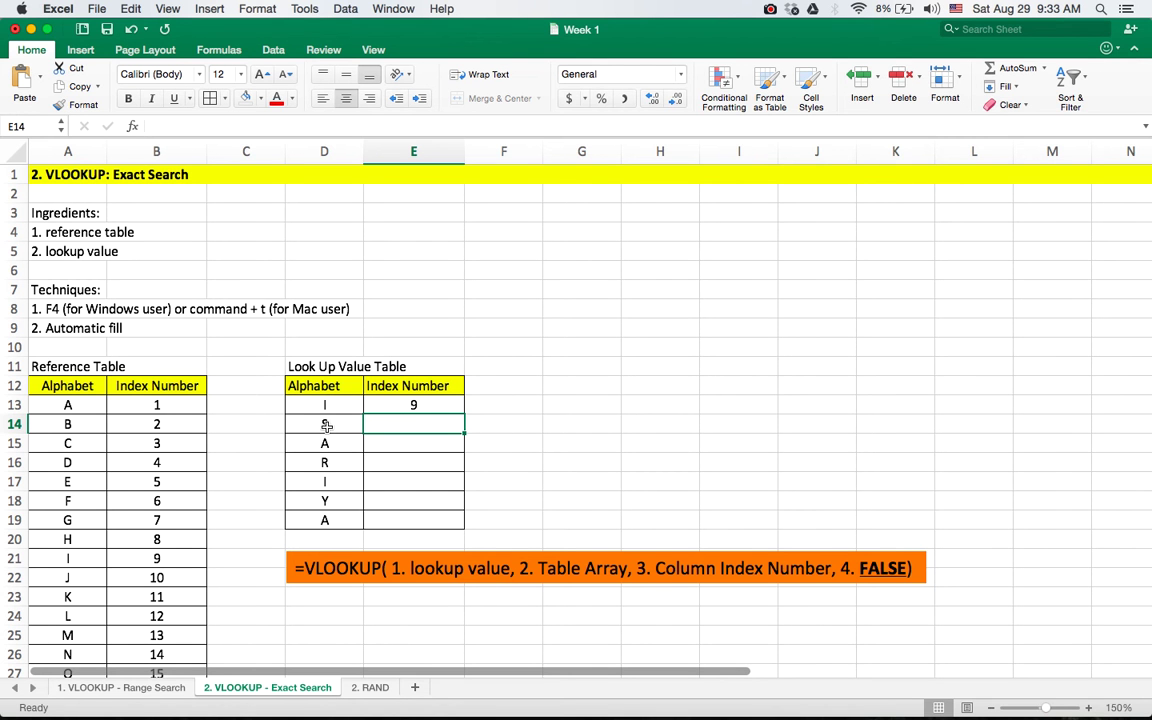
pyautogui.scroll(-5, 91, 628)
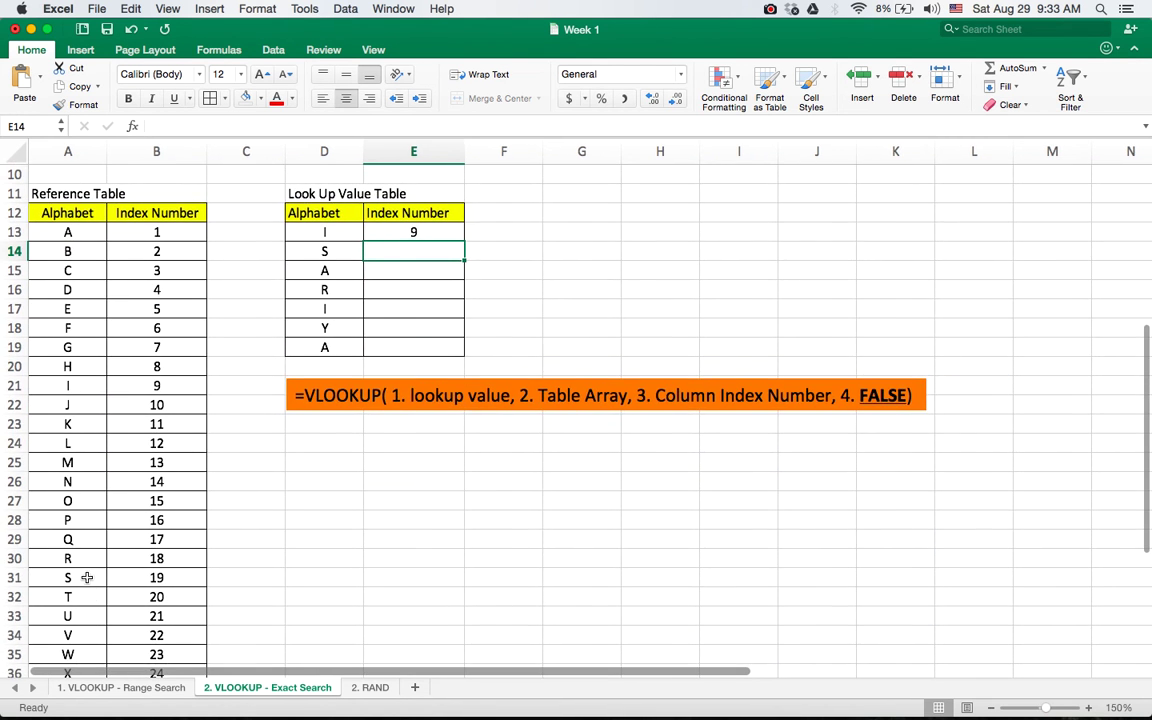
pyautogui.write('19')
pyautogui.press('Return')
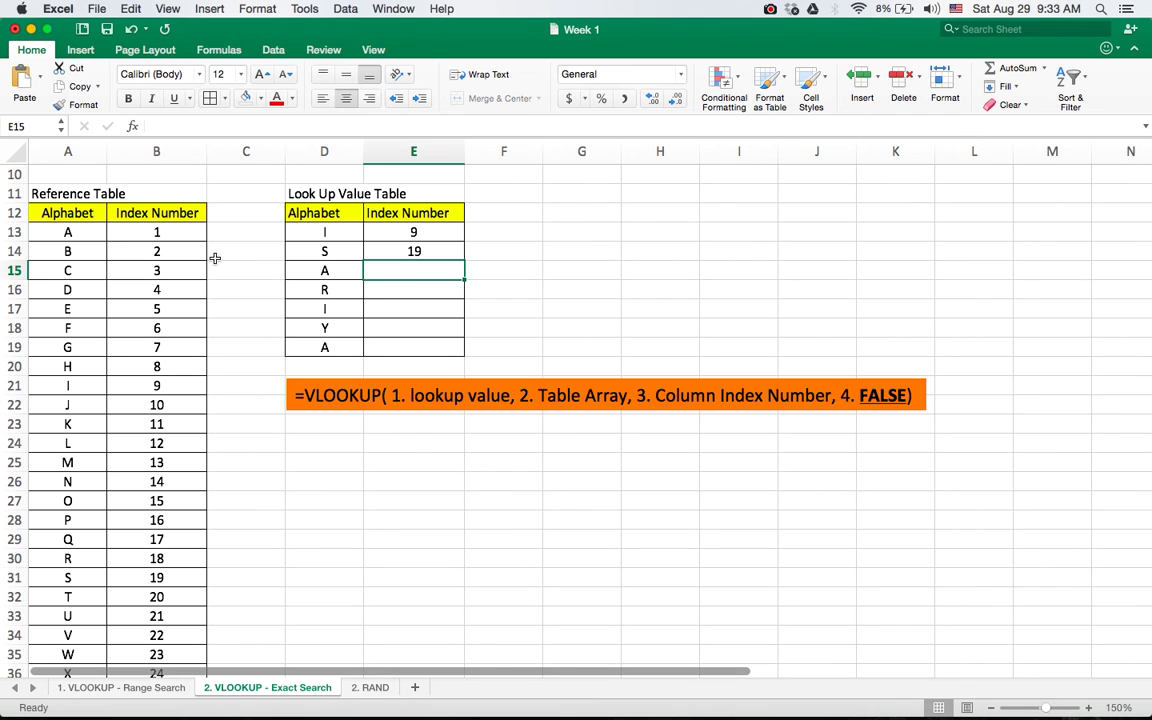
pyautogui.write('1')
pyautogui.press('Return')
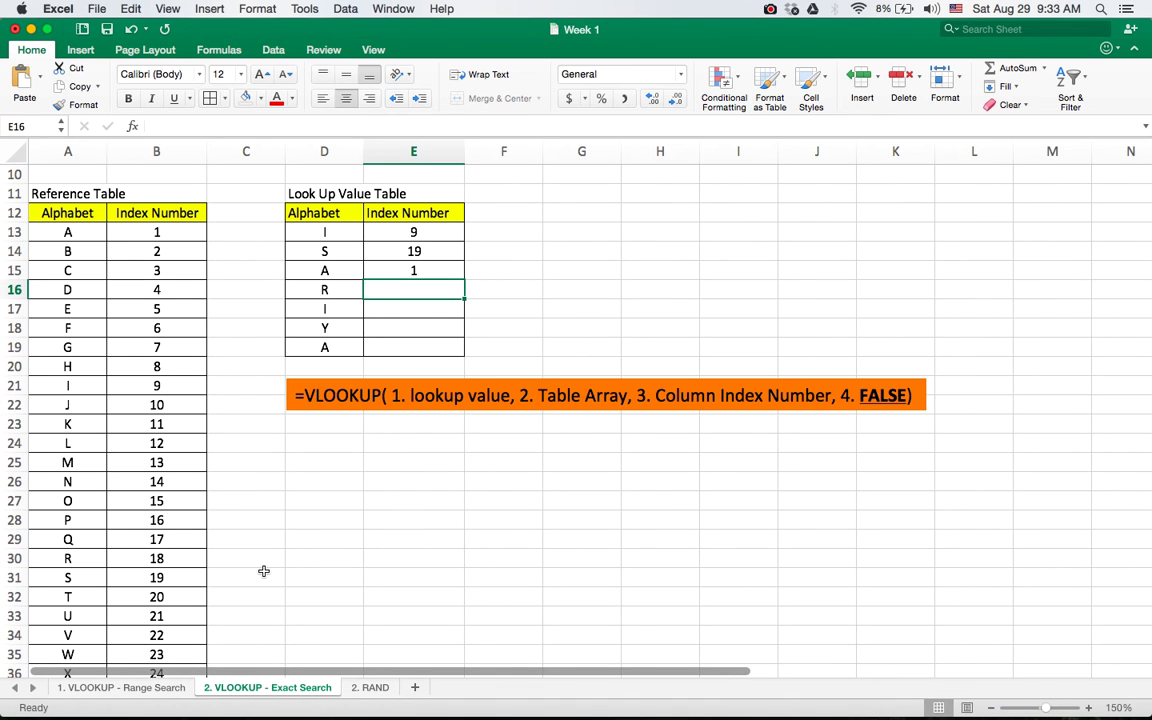
pyautogui.write('18')
pyautogui.press('Return')
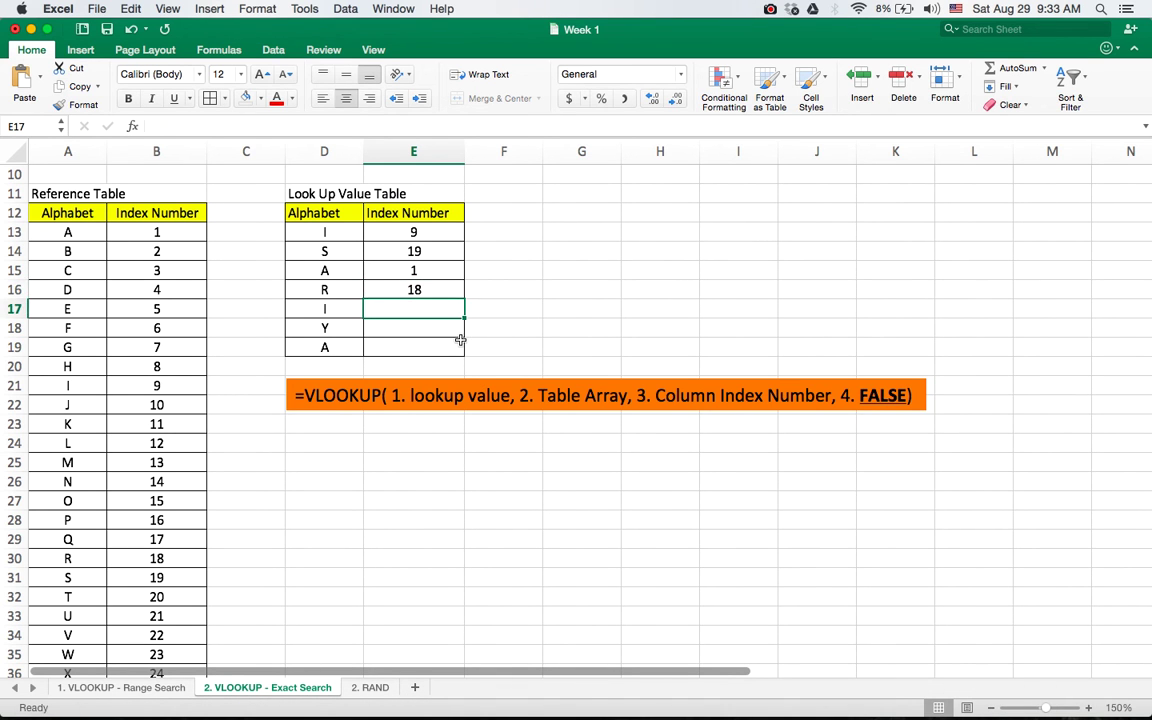
# - Clear the manually entered index numbers from cells E13:E16
pyautogui.moveTo(435, 238); pyautogui.dragTo(437, 289)
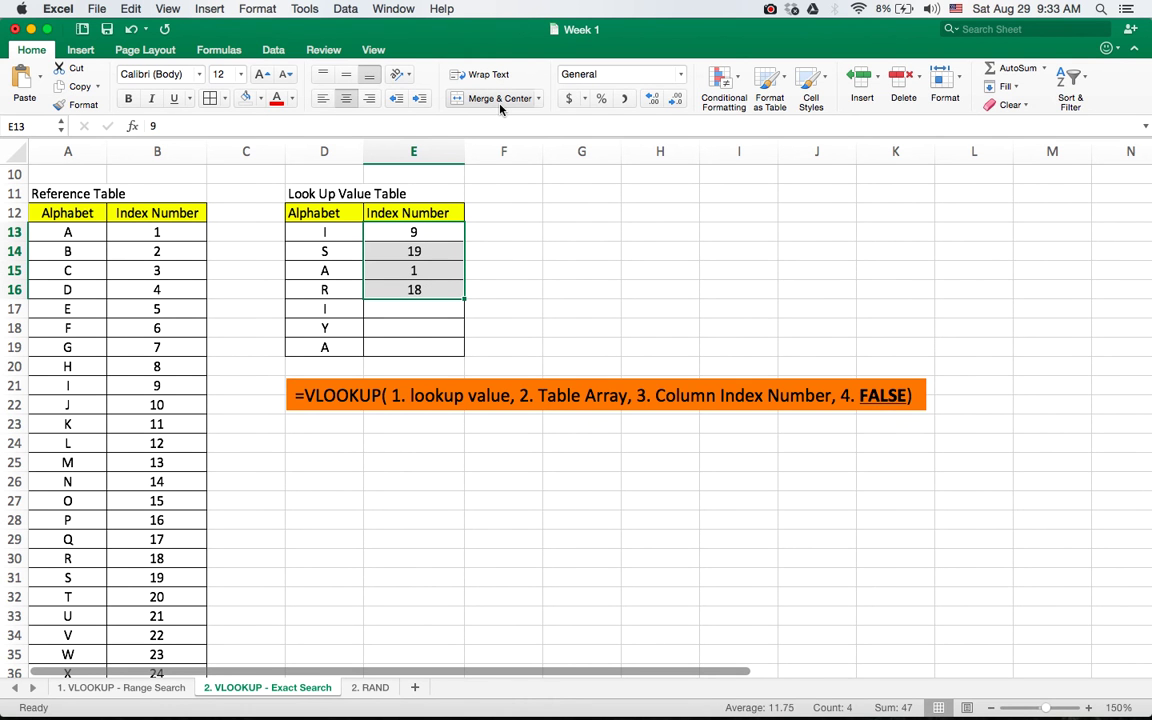
pyautogui.press('Delete')
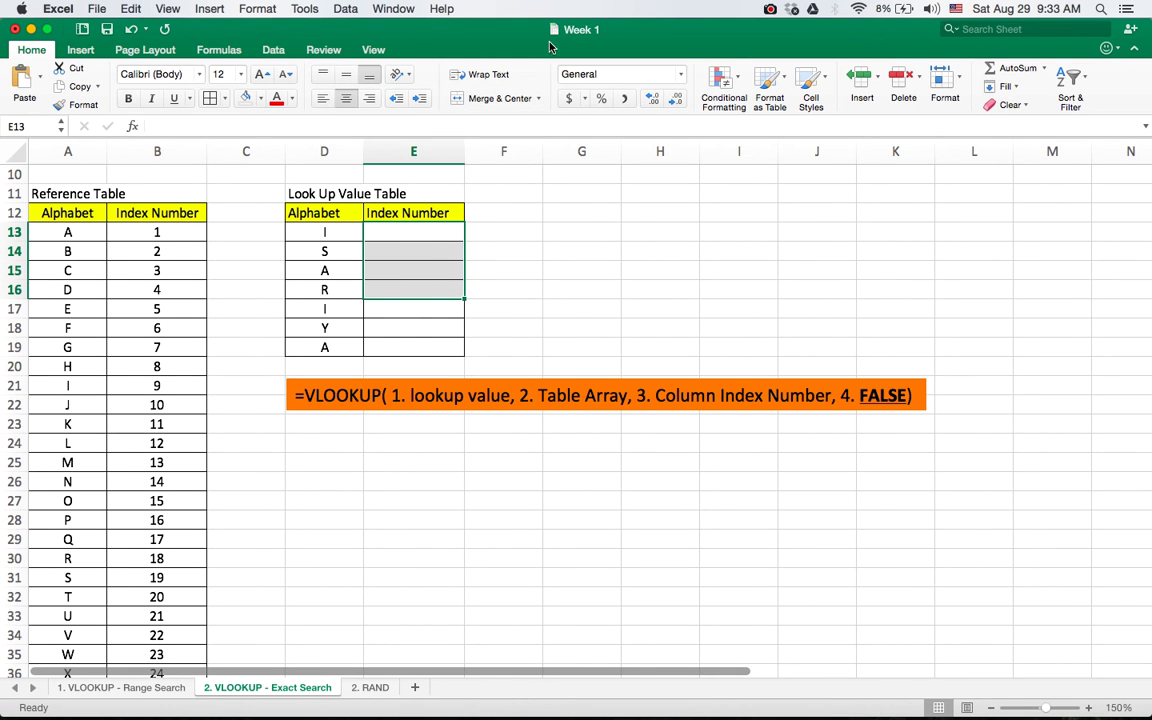
pyautogui.scroll(5, 528, 293)
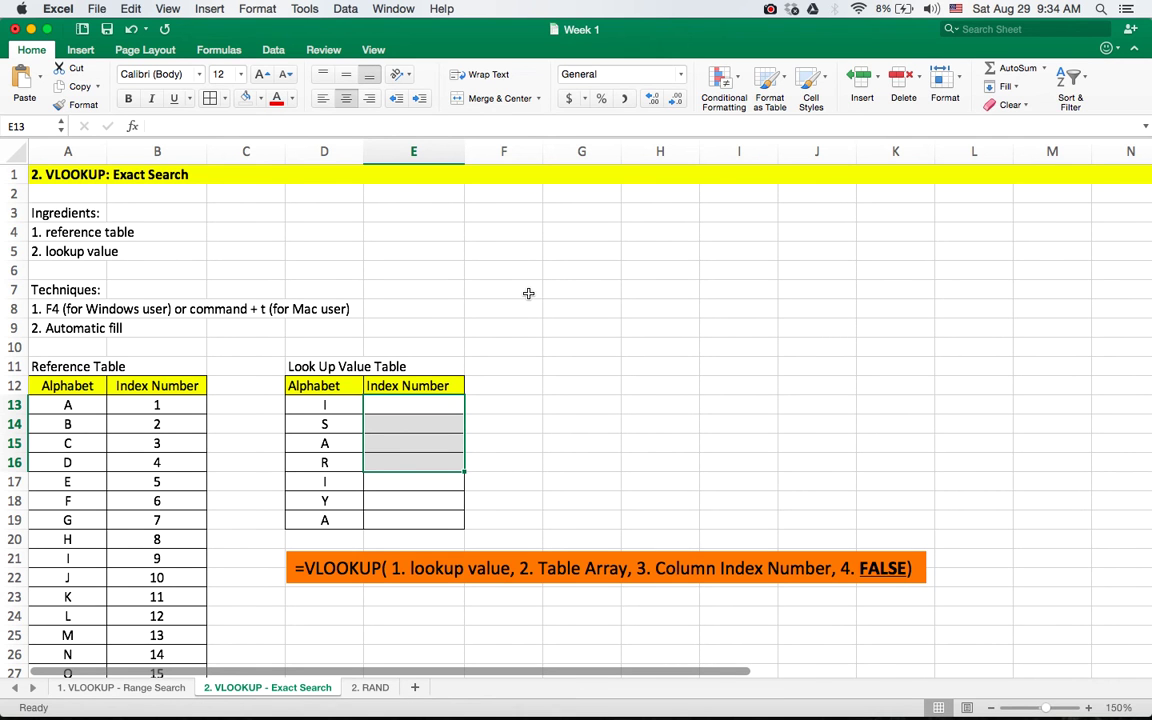
# - Enter the exact-match formula =VLOOKUP(D13,A13:B38,2,FALSE) in cell E13
pyautogui.click(373, 405)
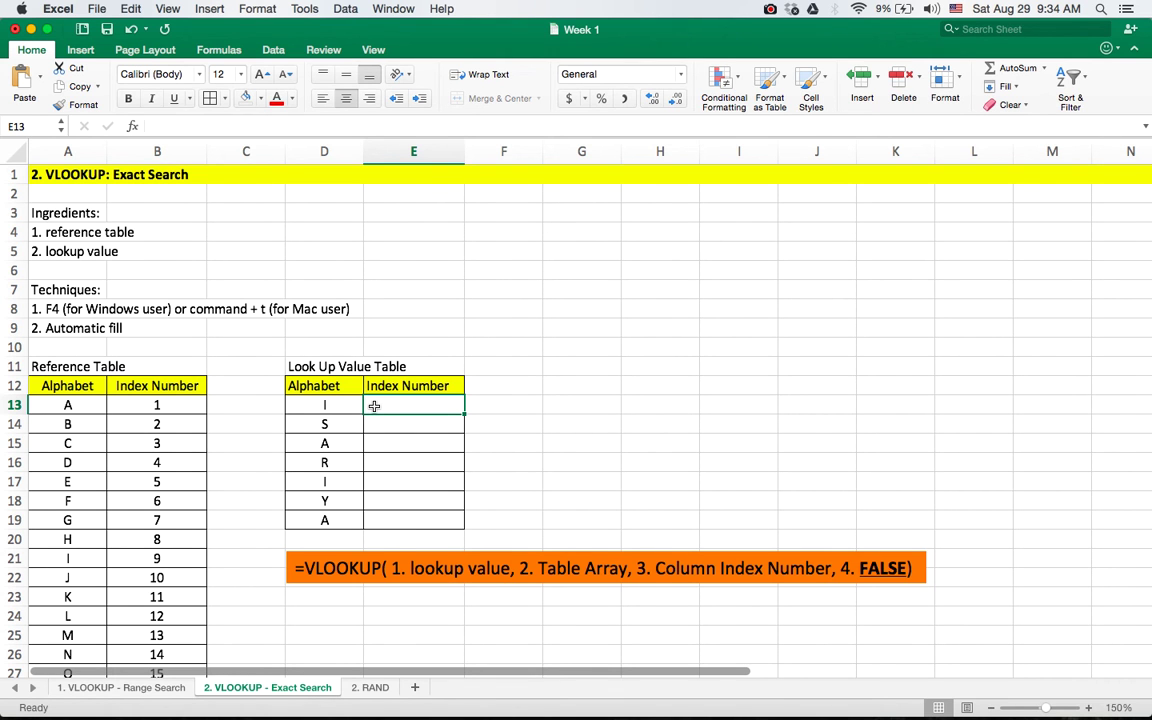
pyautogui.write('=vlookup(')
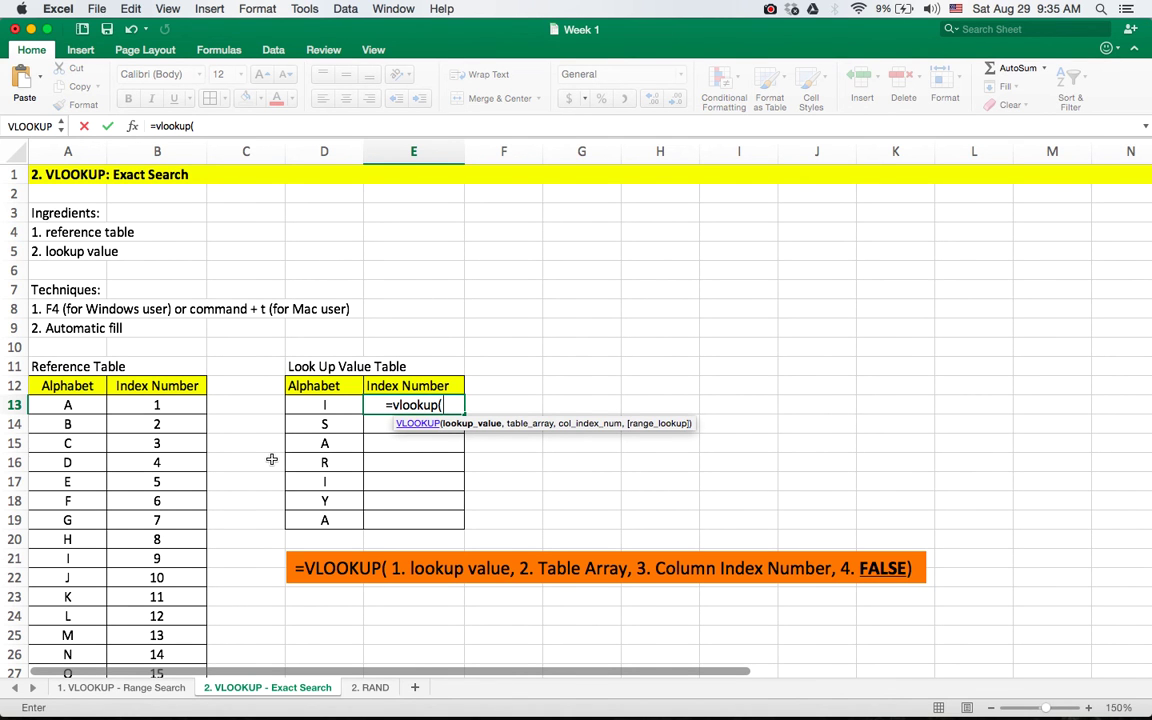
pyautogui.click(313, 406)
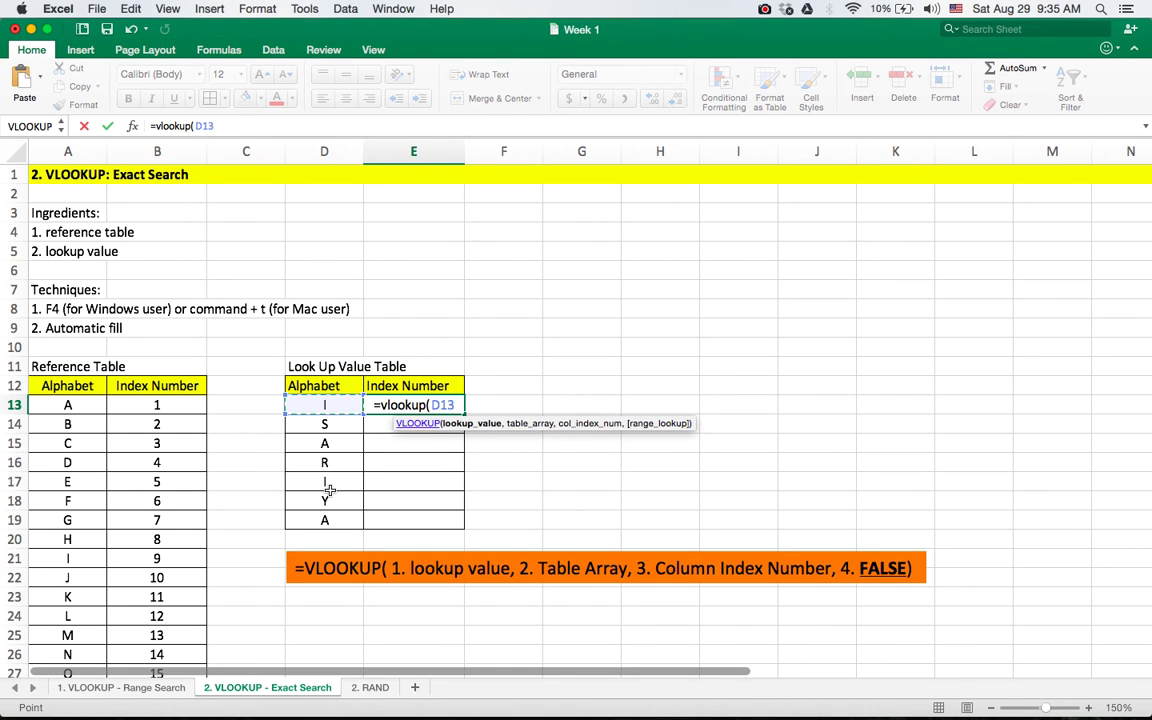
pyautogui.write(',')
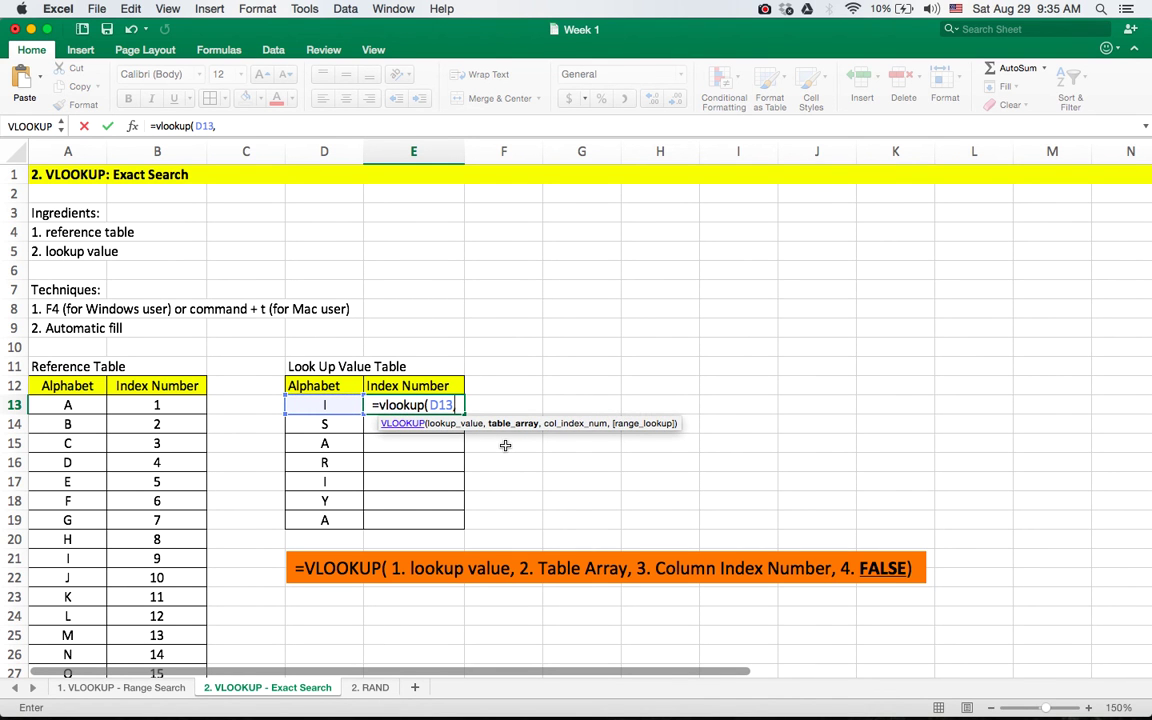
pyautogui.press('BackSpace')
pyautogui.click(55, 409)
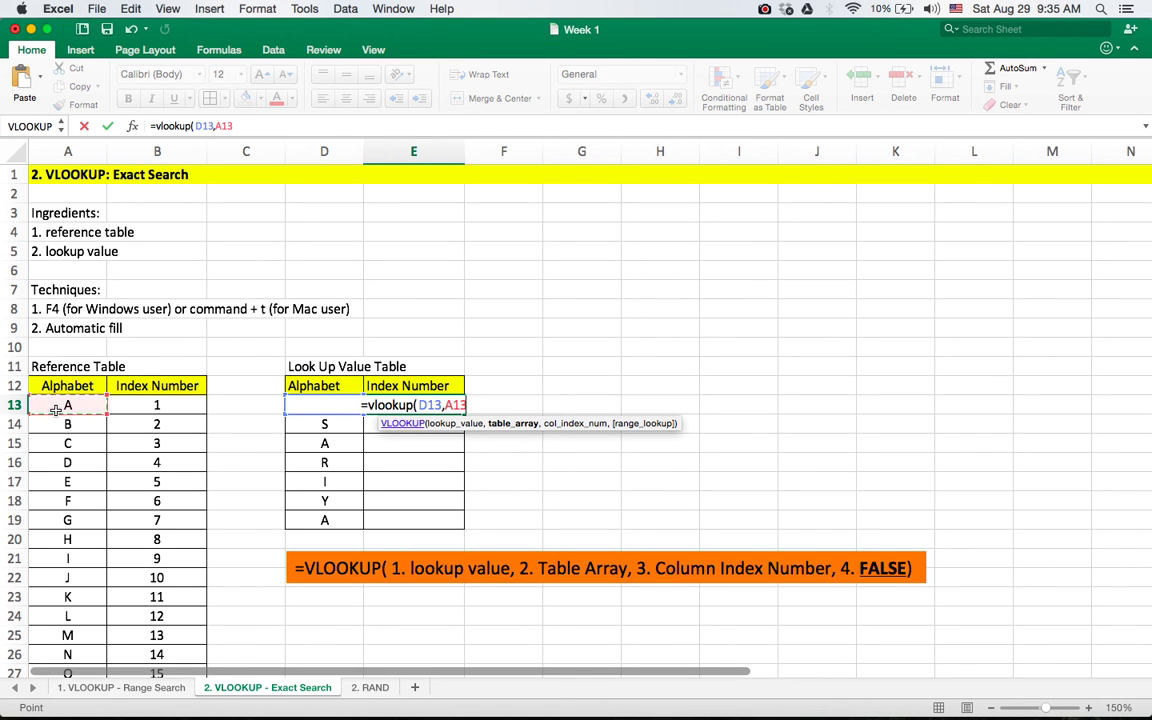
pyautogui.moveTo(55, 409); pyautogui.dragTo(149, 581)
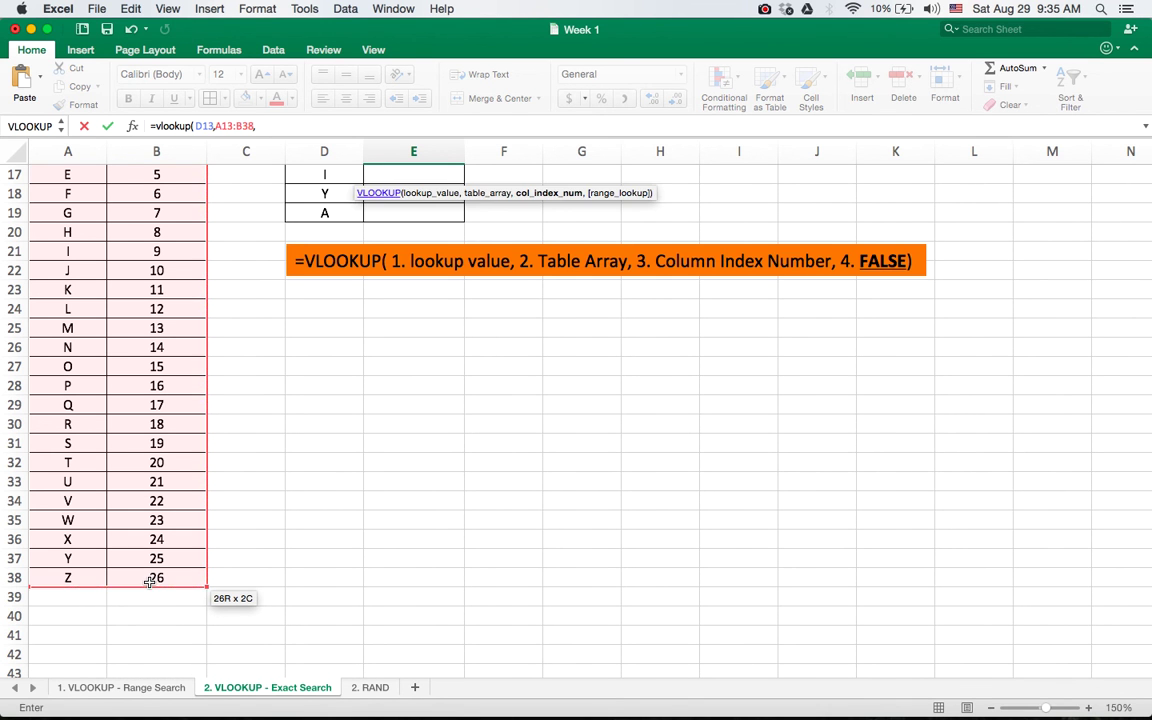
pyautogui.write(',')
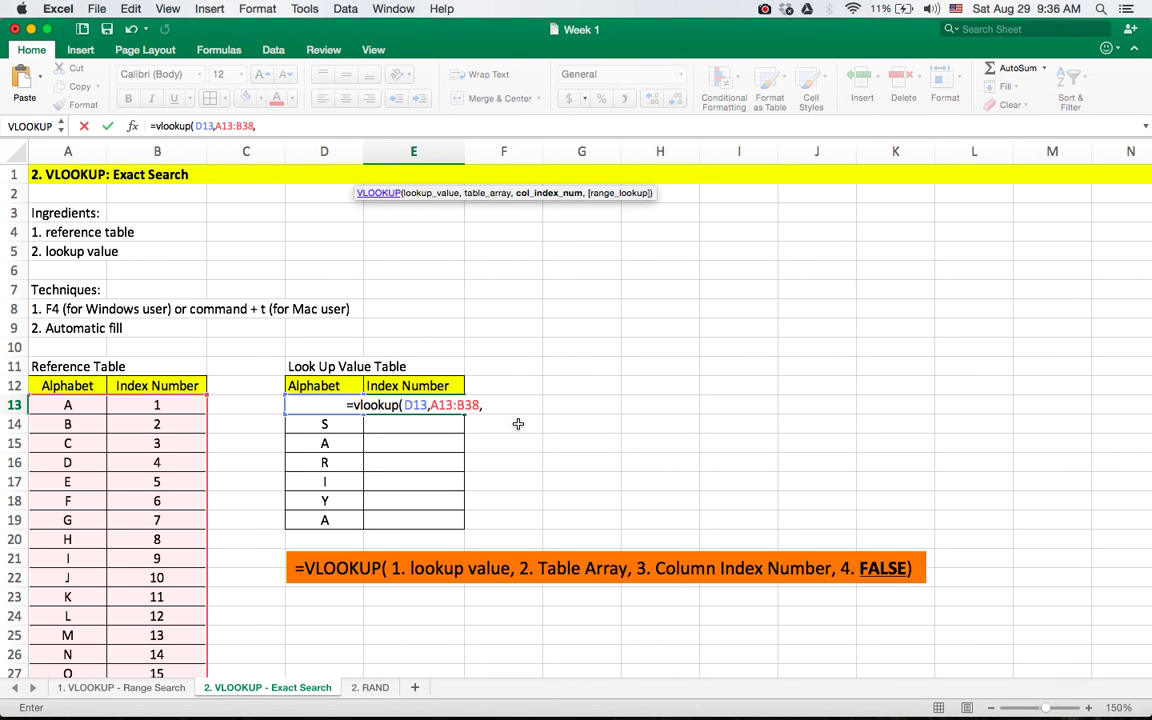
pyautogui.write('2,')
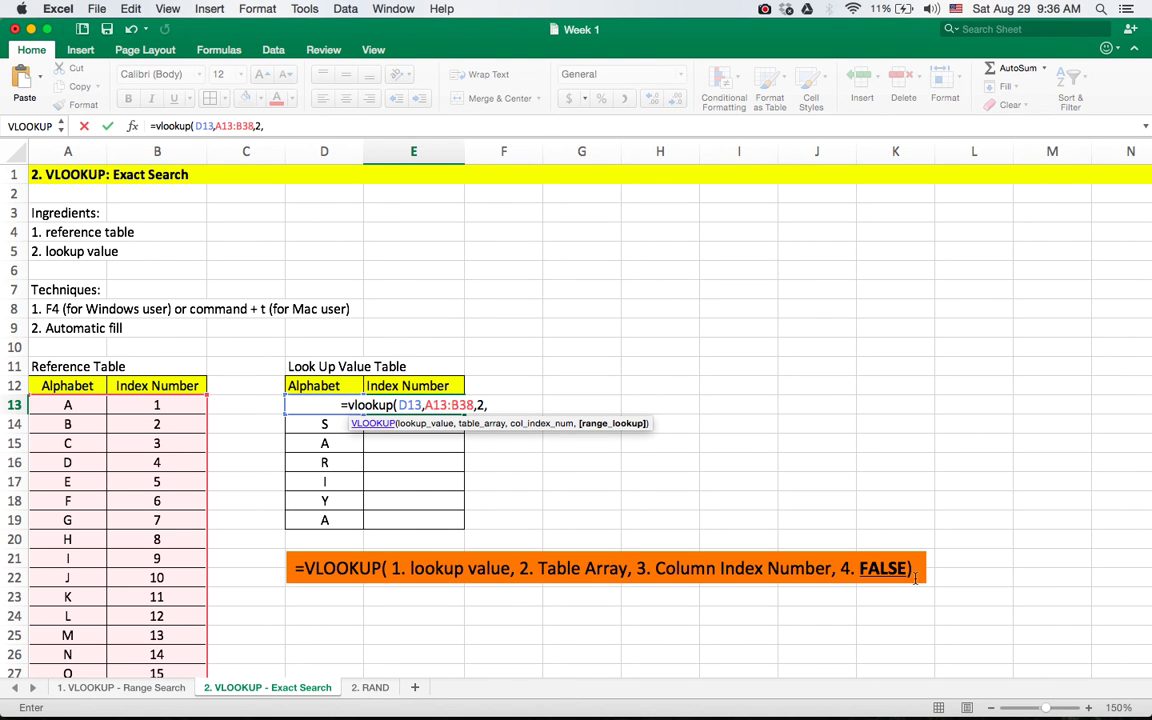
pyautogui.write('FALSE')
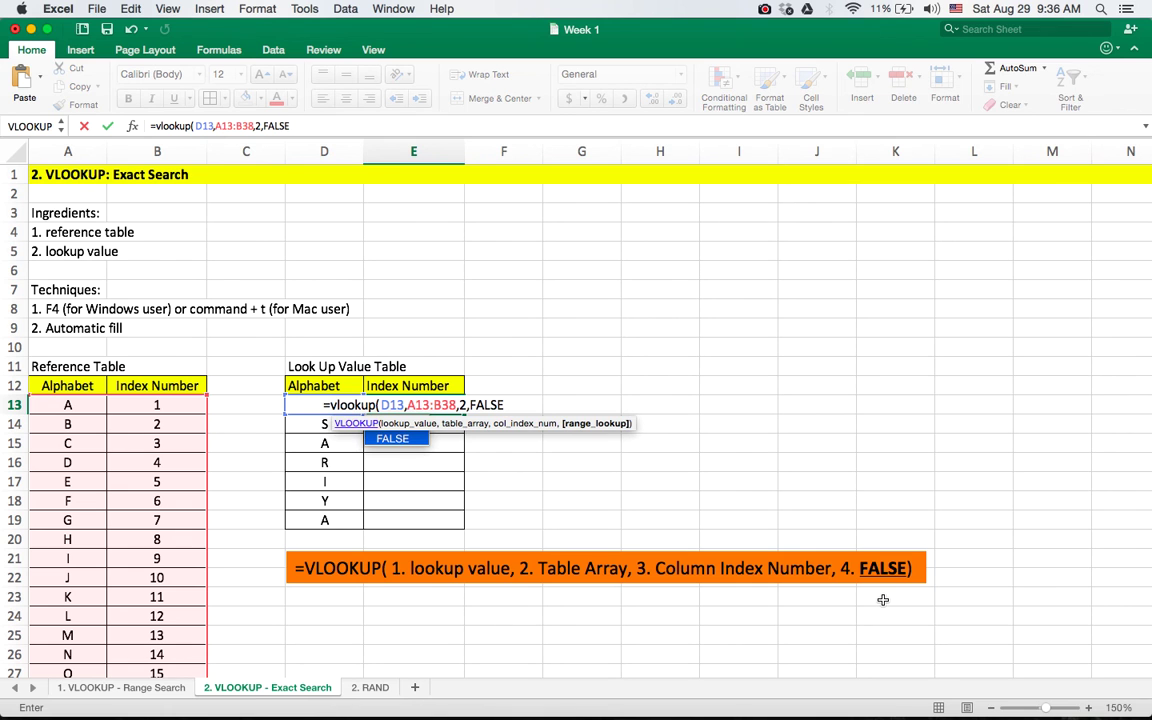
pyautogui.write(')')
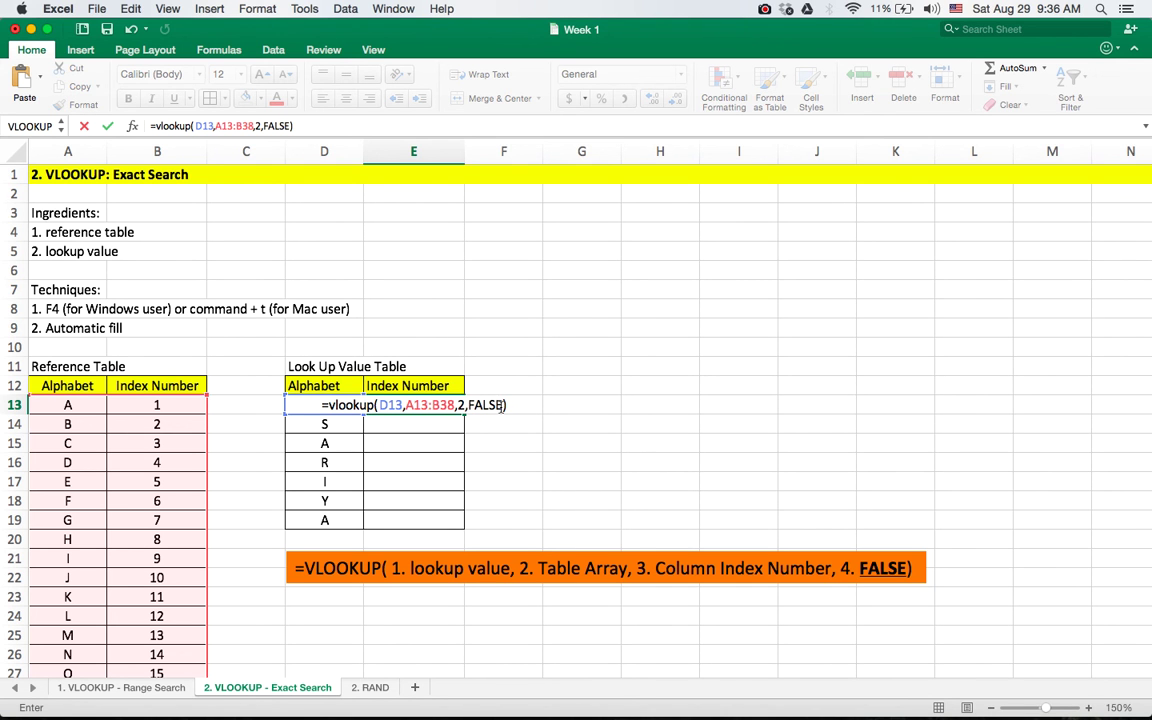
pyautogui.click(484, 405)
pyautogui.press('Return')
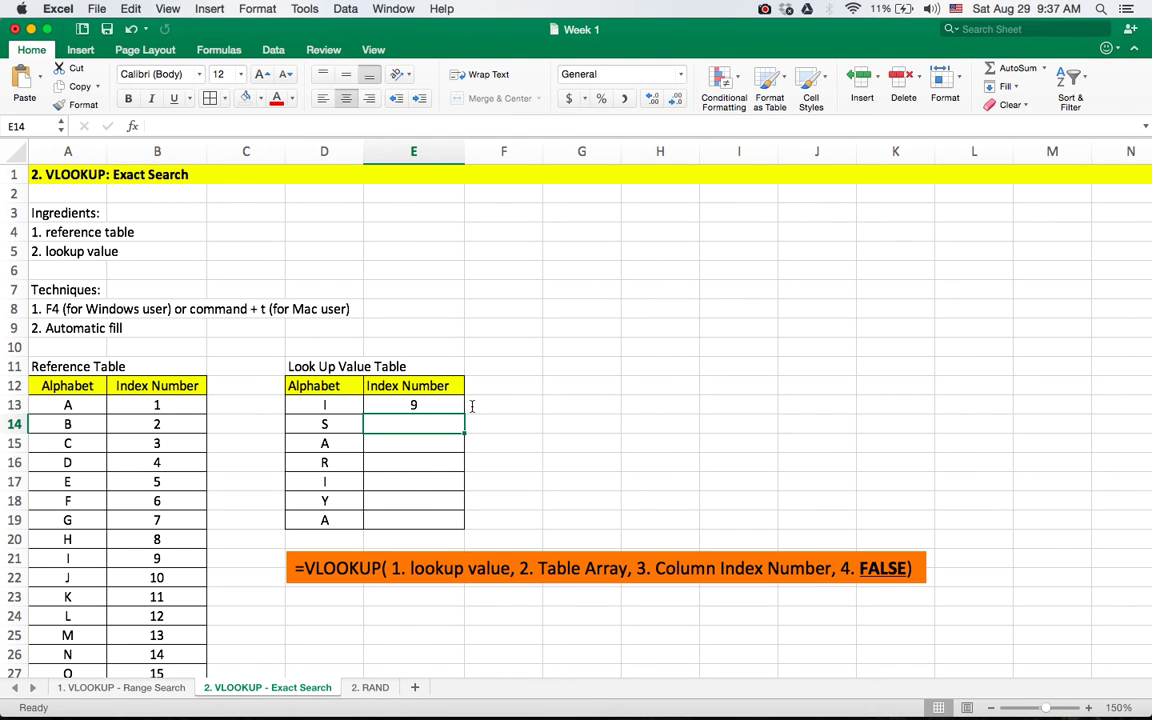
# - Make the table array in E13's VLOOKUP formula absolute as $A$13:$B$38
pyautogui.click(436, 408)
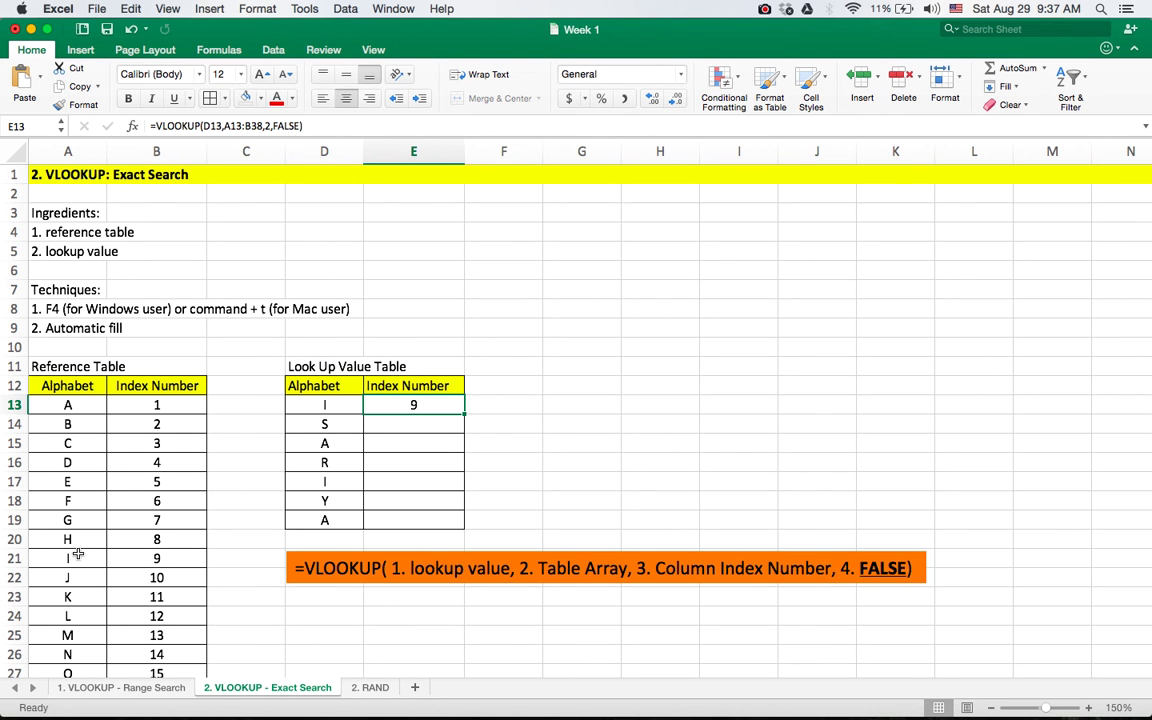
pyautogui.click(434, 421)
pyautogui.click(436, 405)
pyautogui.click(235, 125)
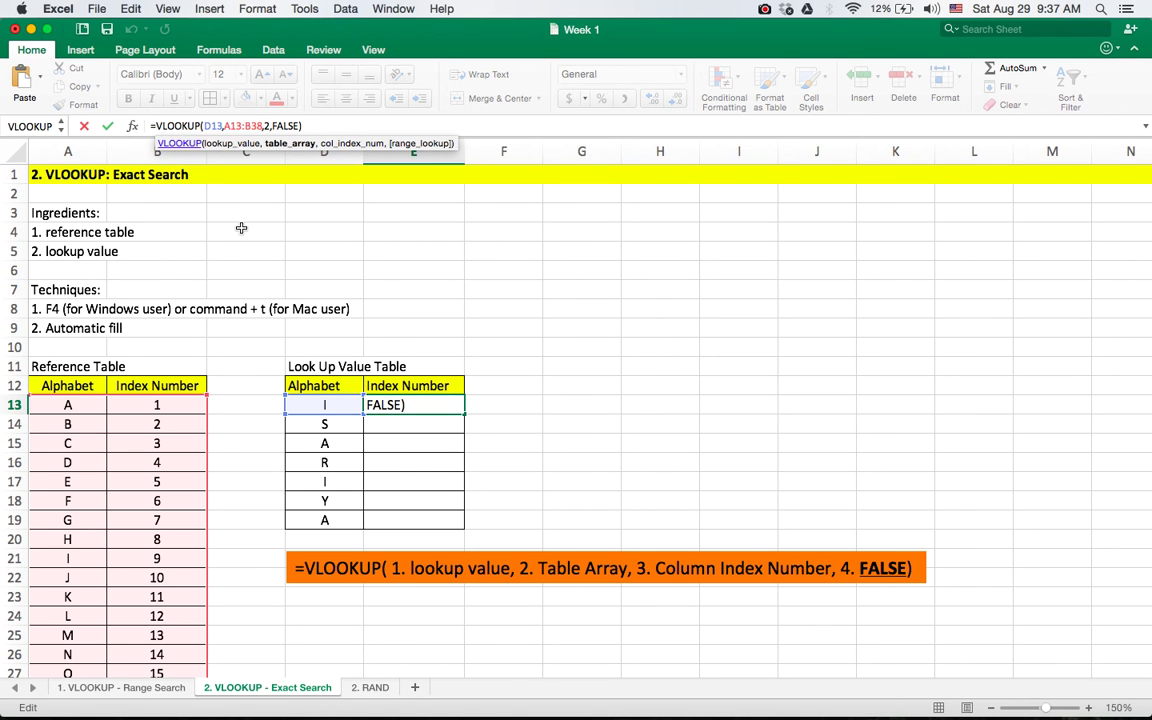
pyautogui.click(232, 127)
pyautogui.press('super+t')
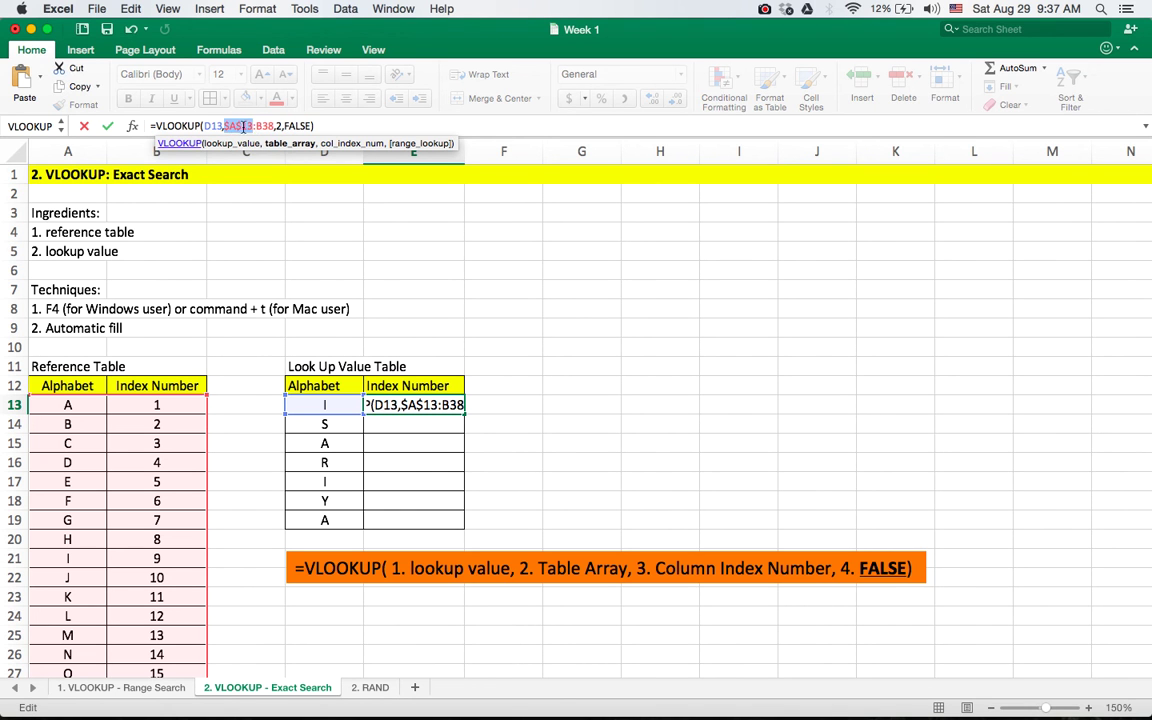
pyautogui.click(261, 127)
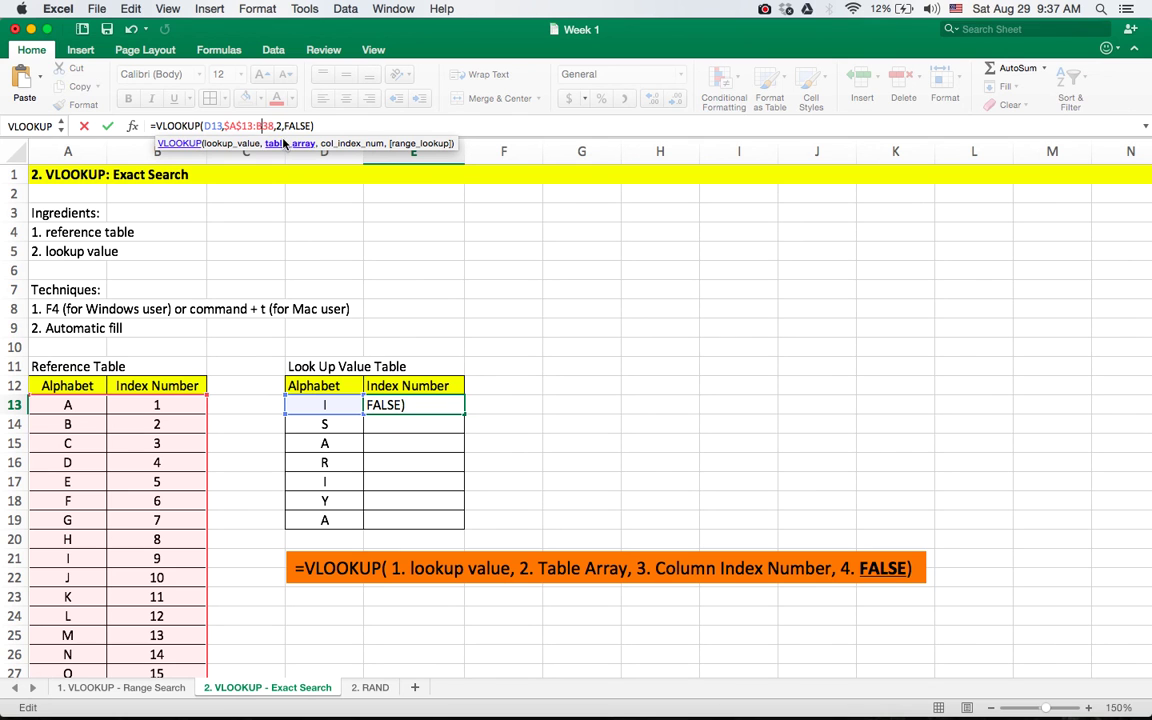
pyautogui.press('super+t')
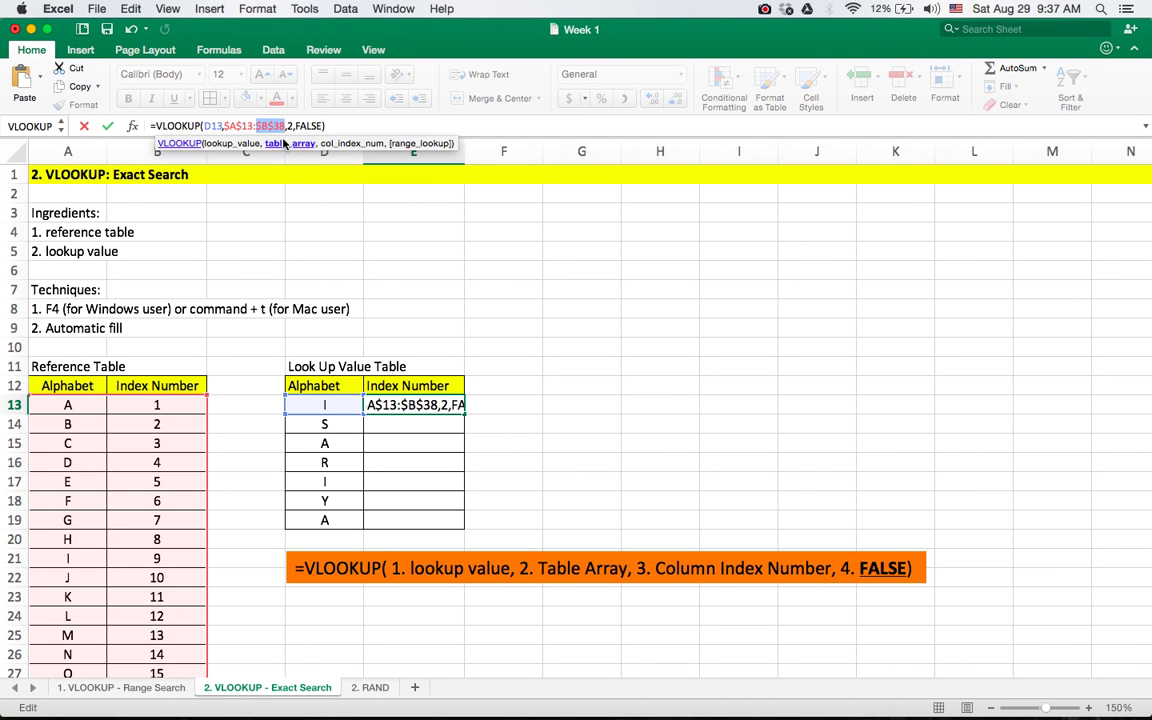
pyautogui.press('Return')
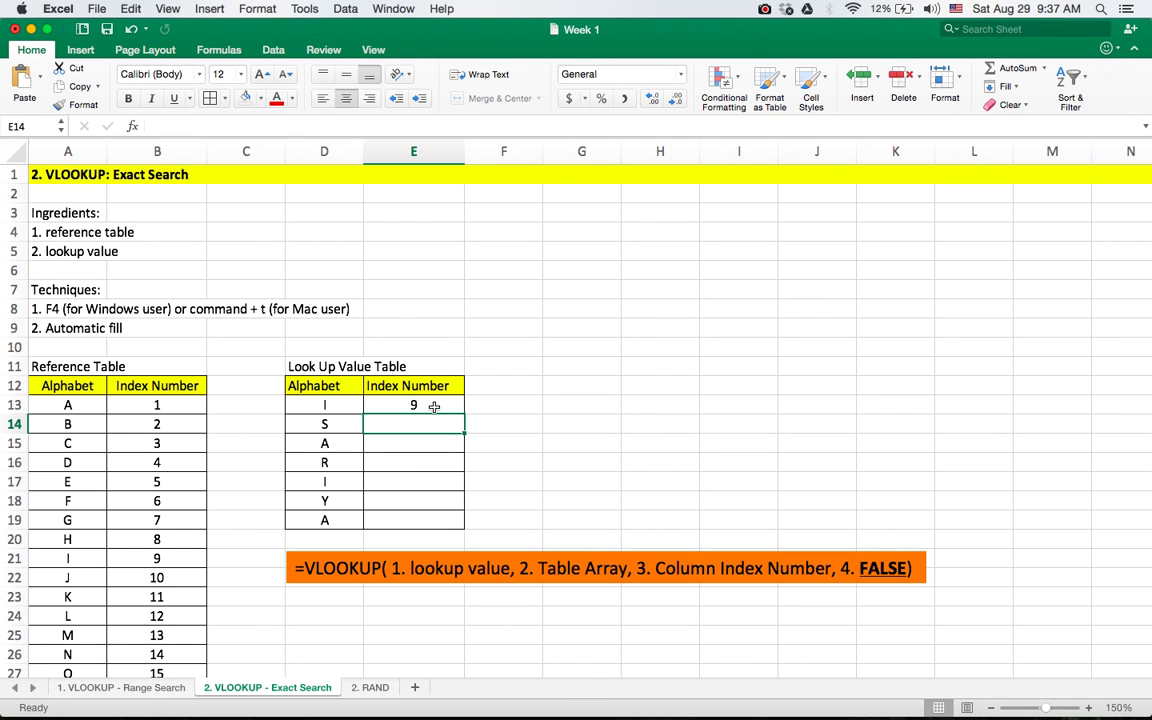
# - Fill the VLOOKUP formula from E13 down through E19
pyautogui.click(432, 406)
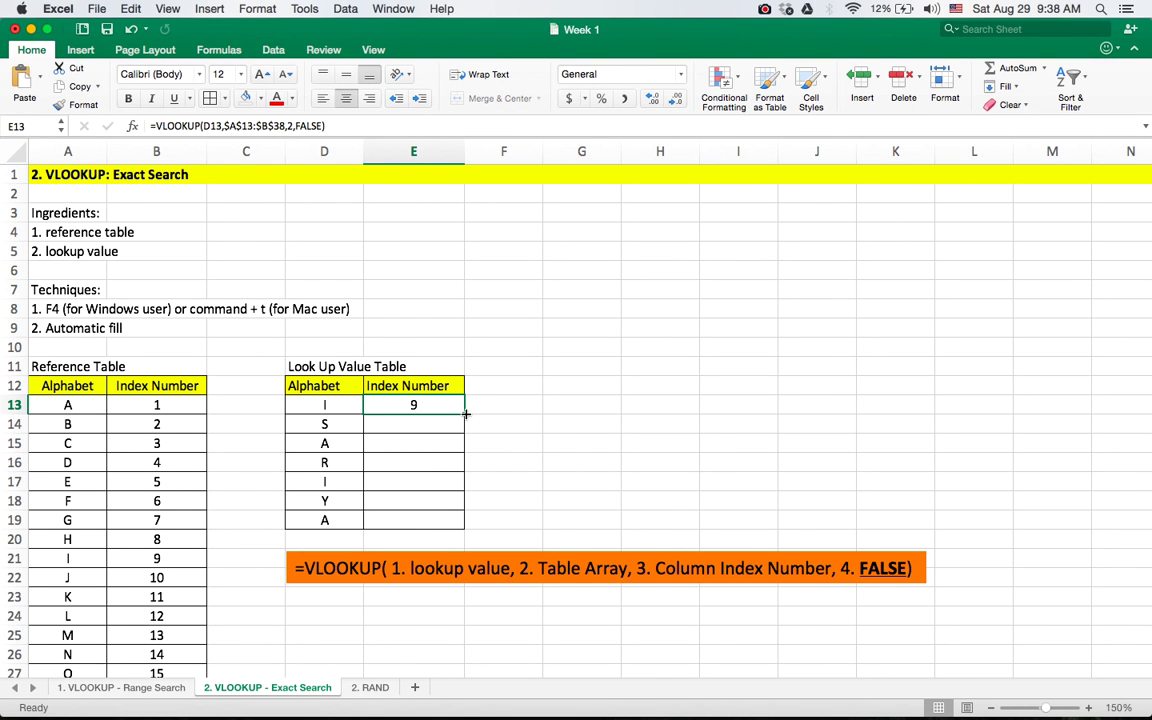
pyautogui.moveTo(466, 413); pyautogui.dragTo(467, 524)
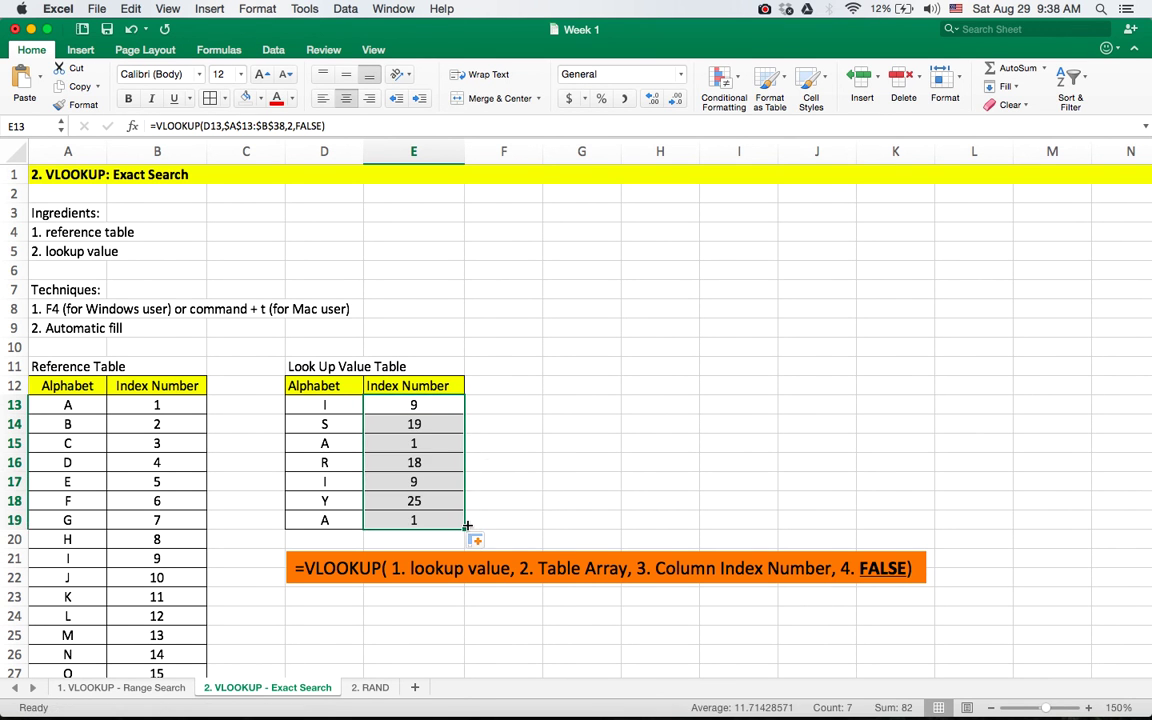
pyautogui.click(487, 466)
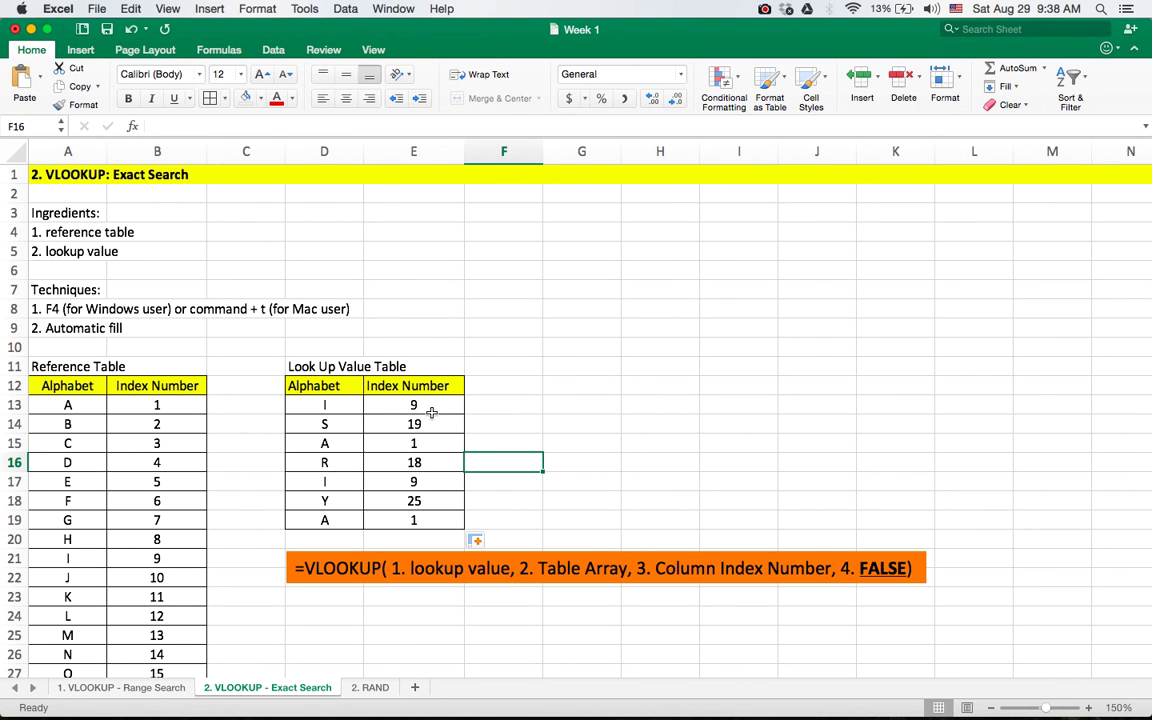
# - Check the looked-up index numbers in D13:E19 against the reference table
pyautogui.scroll(-1, 190, 653)
pyautogui.scroll(-5, 190, 653)
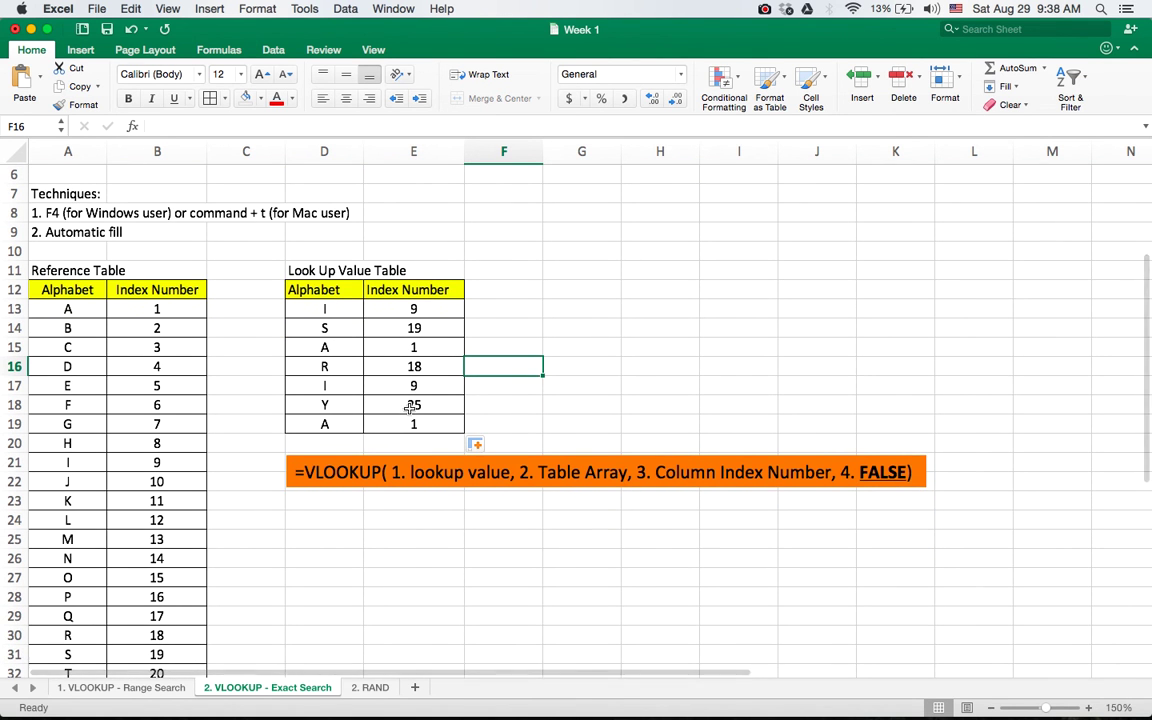
pyautogui.scroll(-2, 224, 607)
pyautogui.scroll(-2, 154, 432)
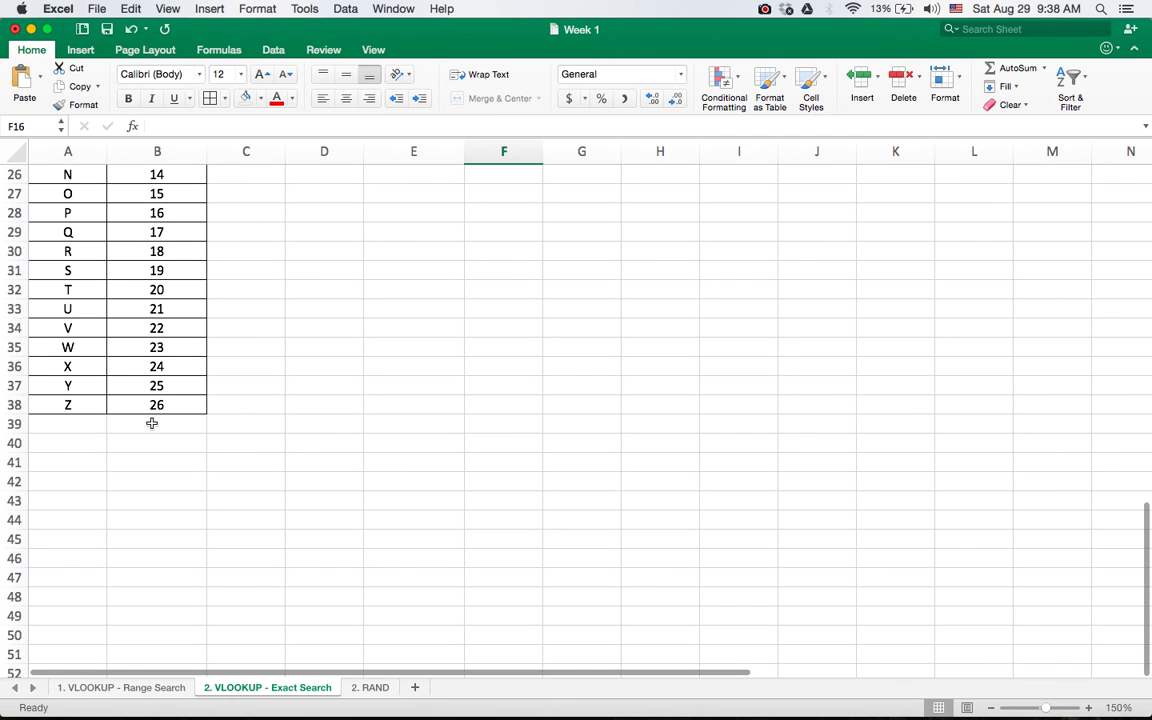
pyautogui.scroll(10, 149, 386)
pyautogui.scroll(-1, 147, 388)
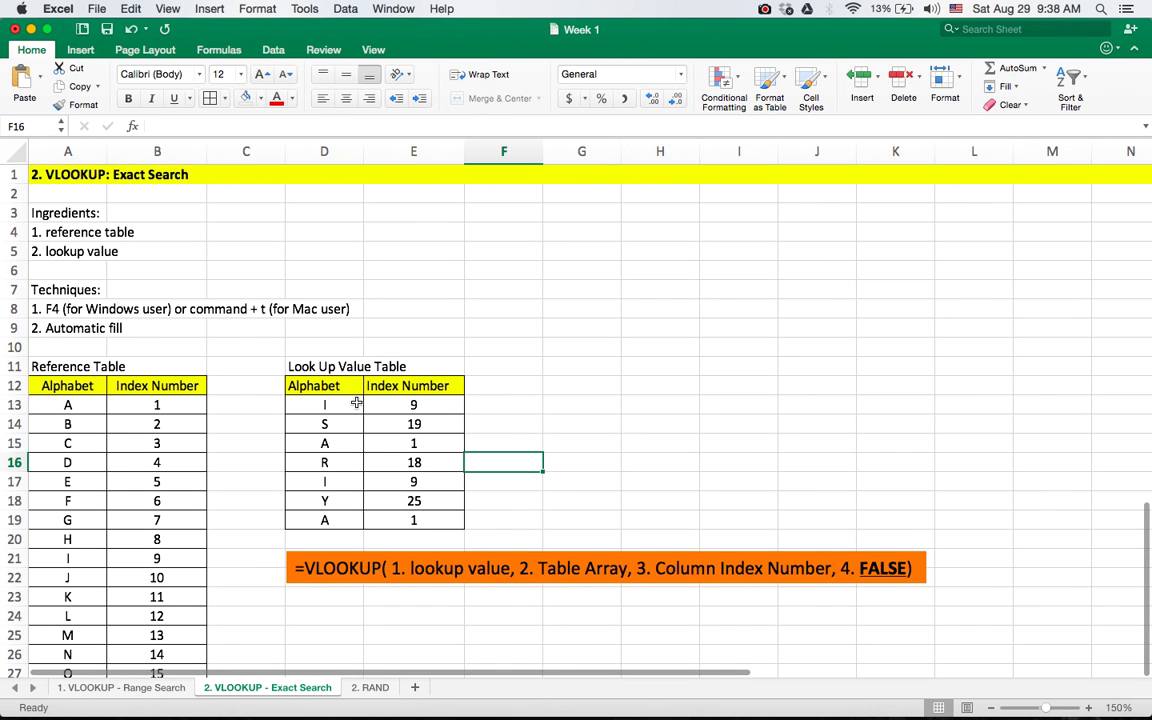
pyautogui.moveTo(303, 404); pyautogui.dragTo(408, 525)
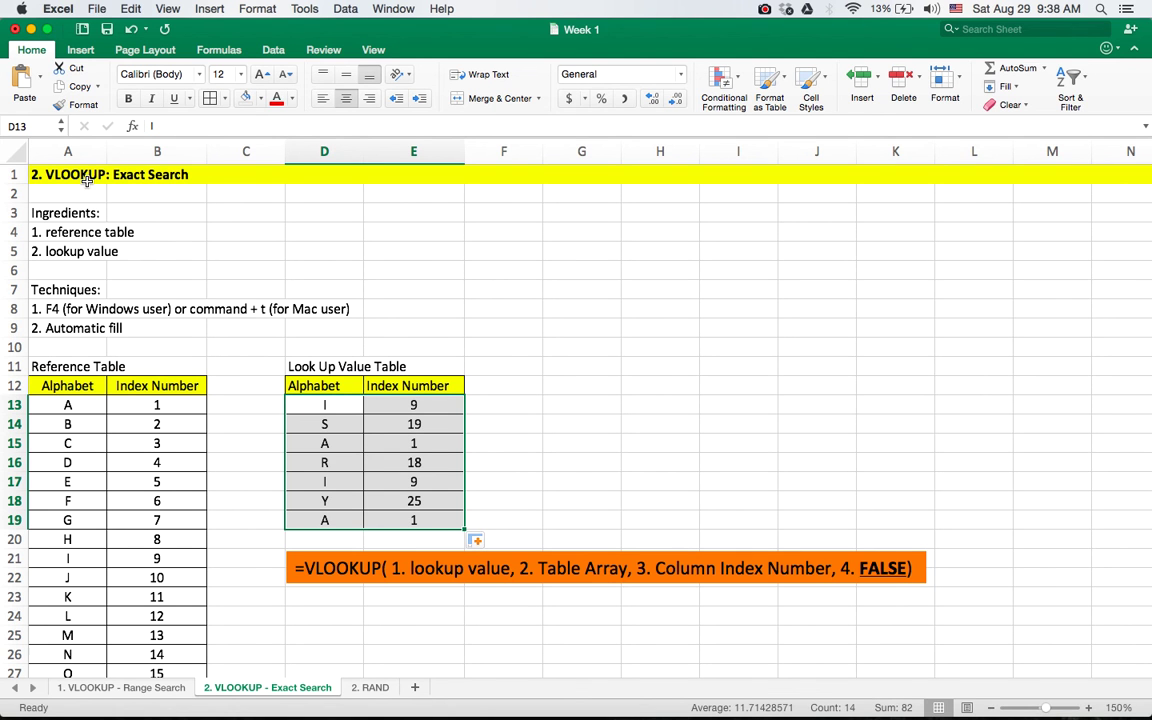
pyautogui.click(764, 8)
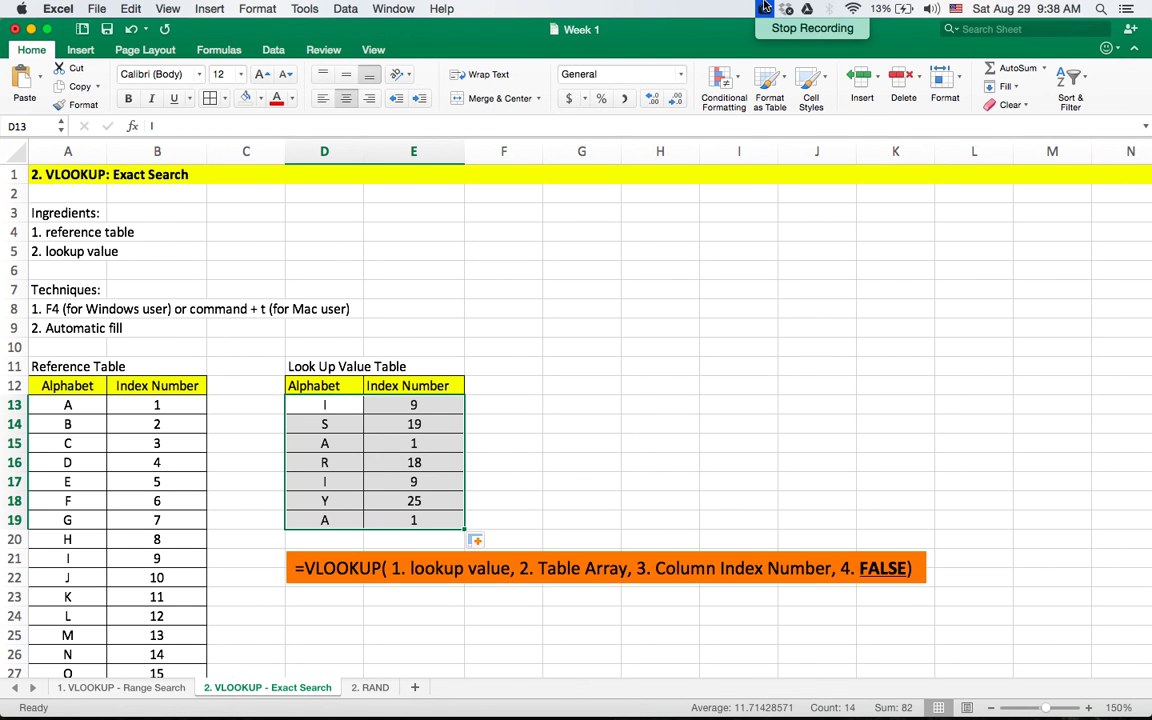